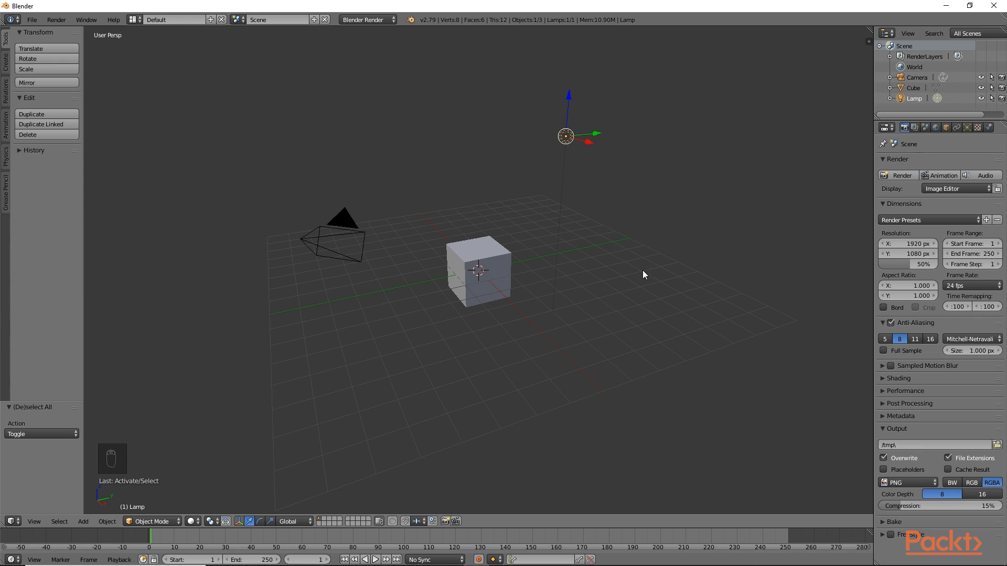
Step: Delete the default cube
scroll(476, 267, up, 3)
scroll(476, 268, down, 5)
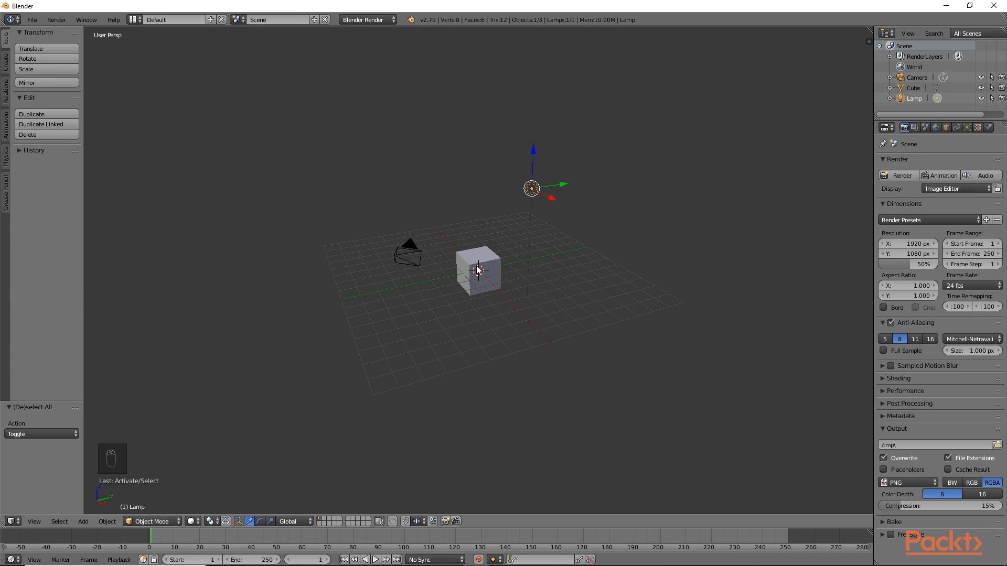
scroll(477, 269, up, 2)
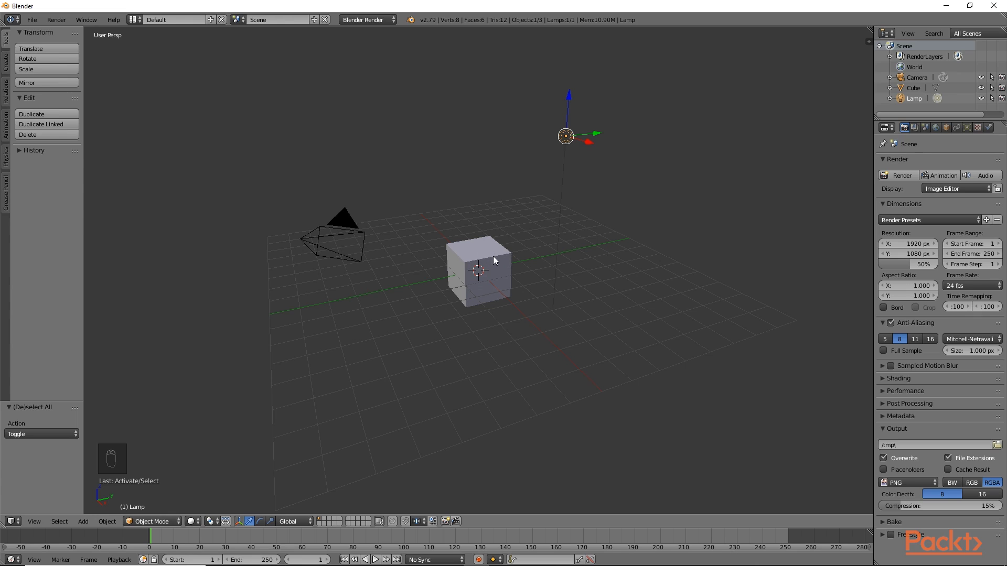
right_click(493, 255)
key(x)
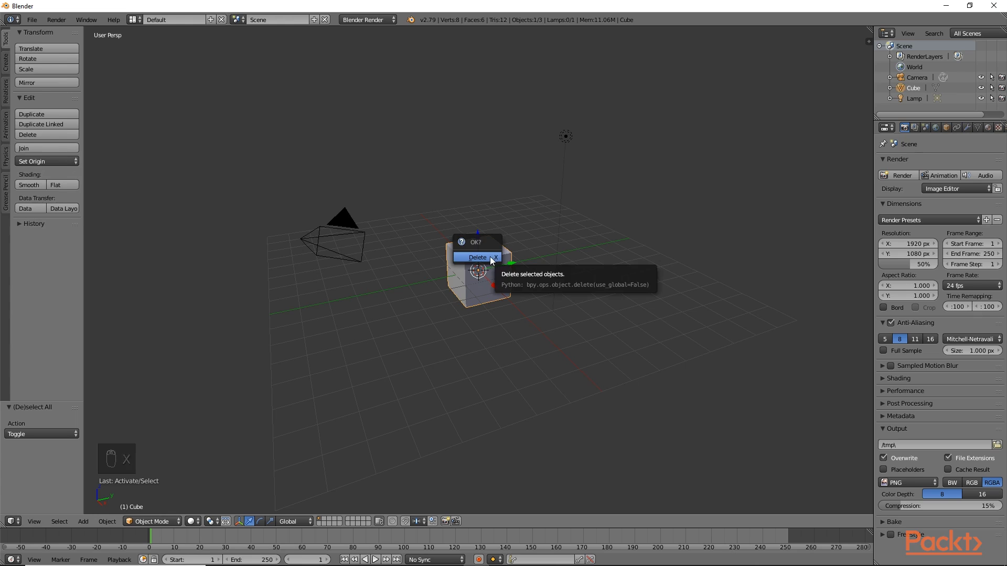
click(490, 256)
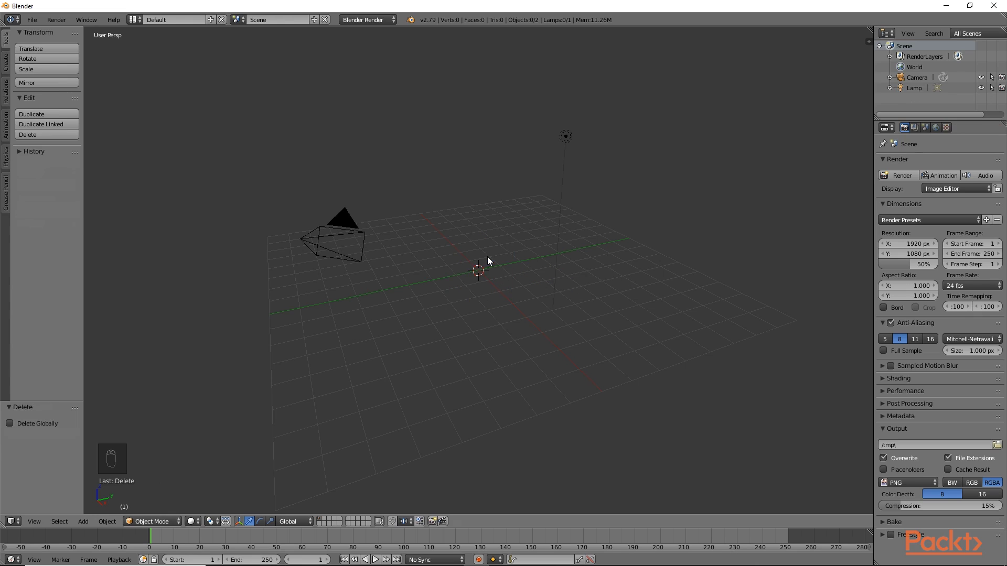
Step: Delete the default camera and the lamp
right_click(344, 223)
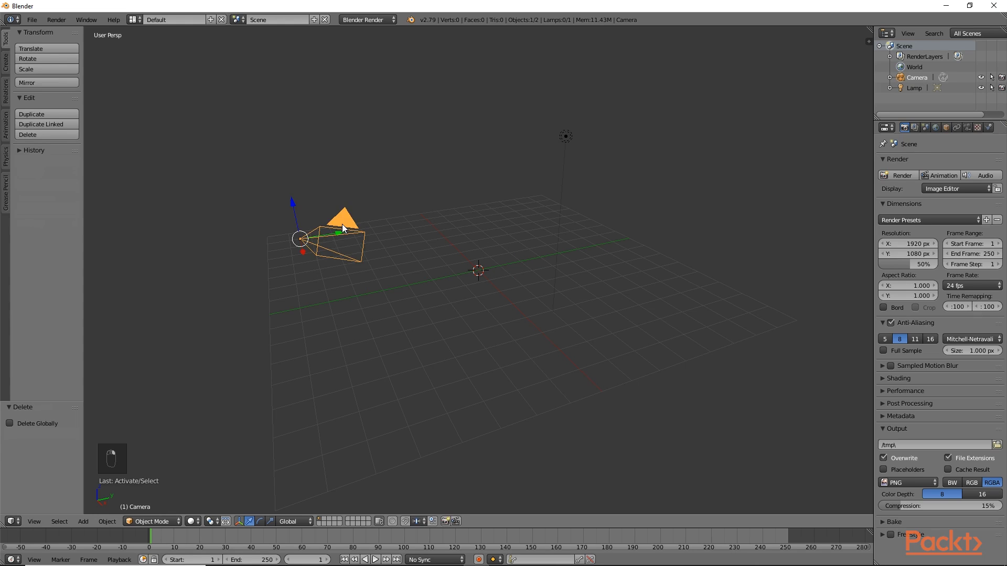
key(x)
click(342, 226)
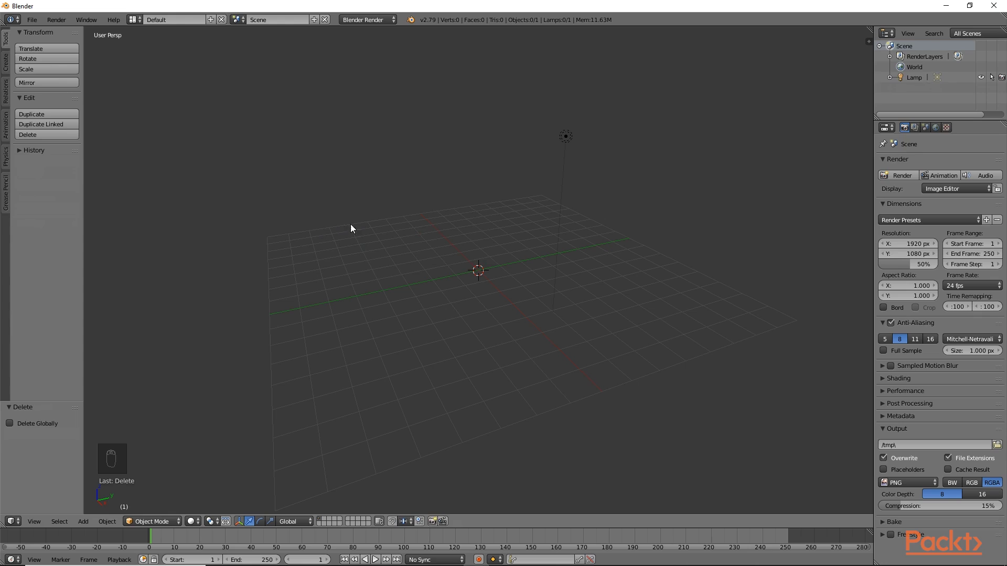
right_click(568, 139)
key(x)
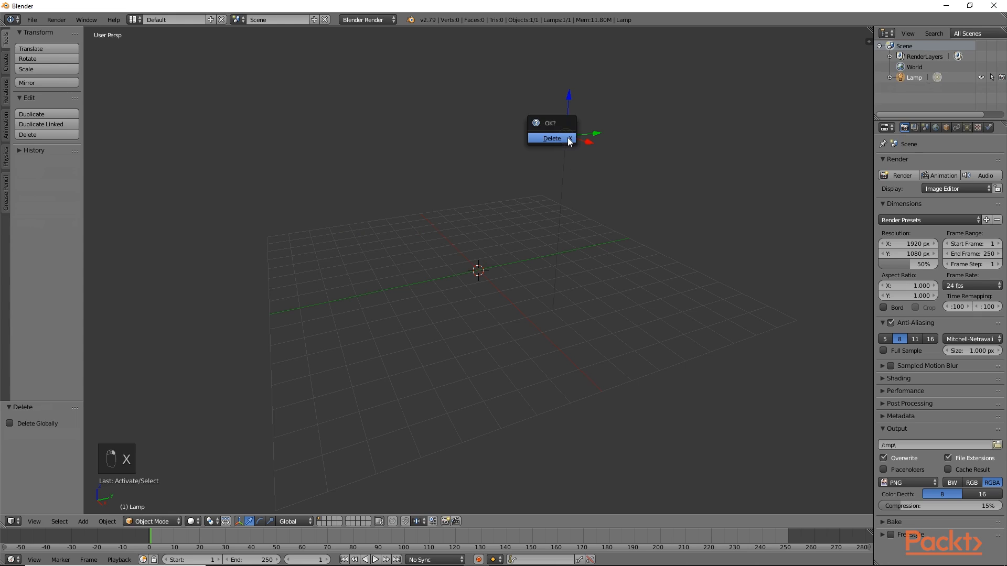
click(561, 138)
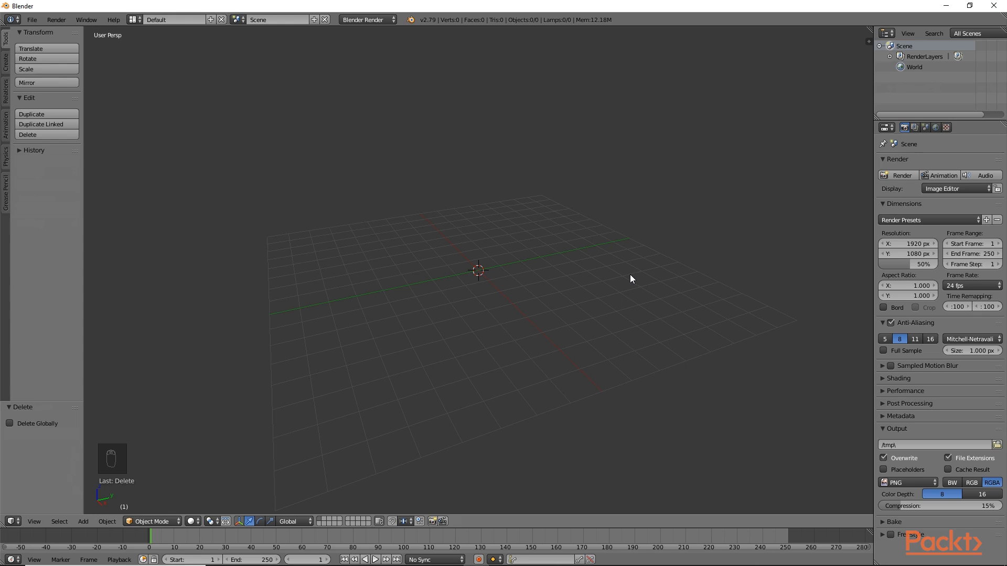
Step: Add a UV sphere with 32 segments and 16 rings, framed in front view
key(shift+a)
mouse_move(610, 277)
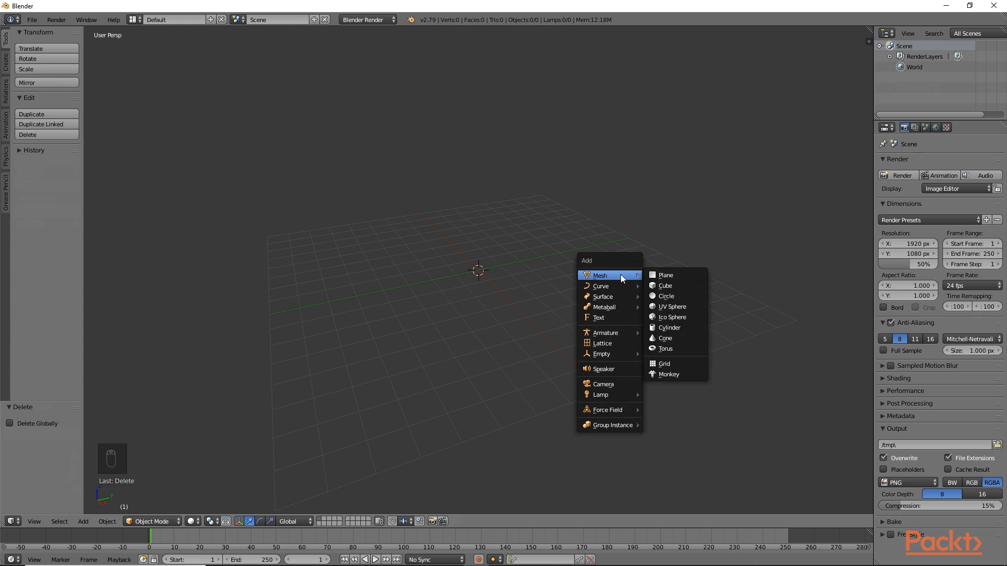
click(671, 308)
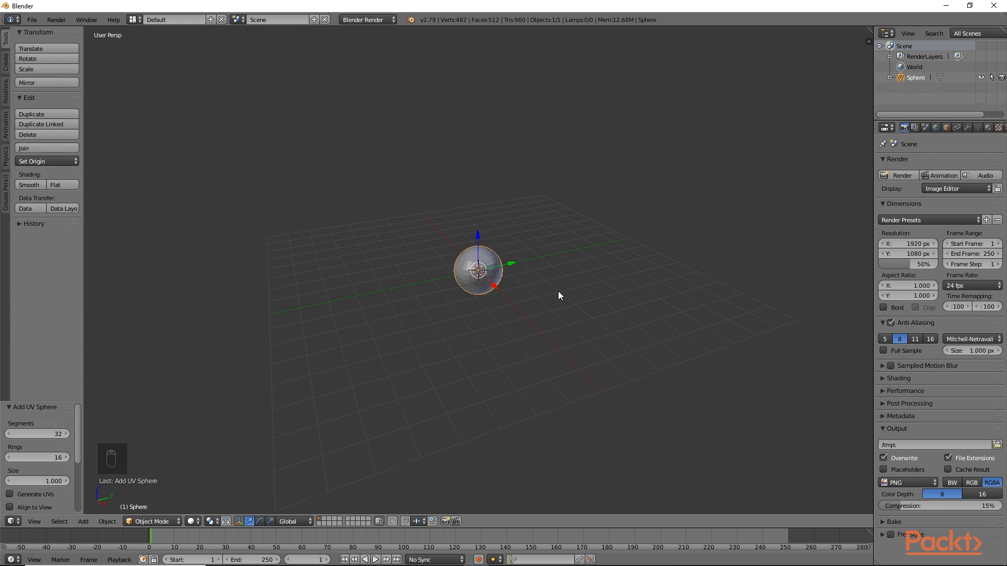
key(KP_Decimal)
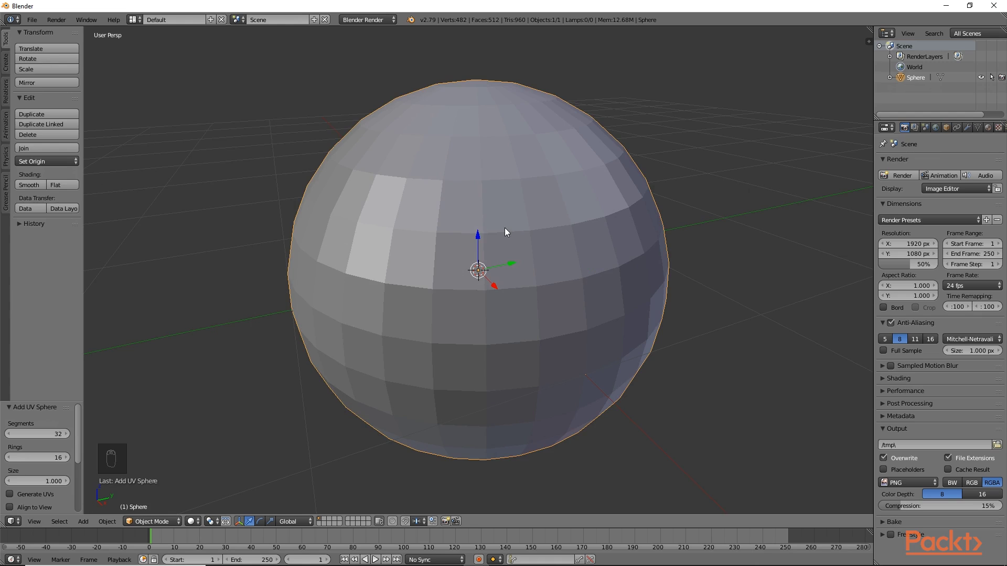
key(KP_1)
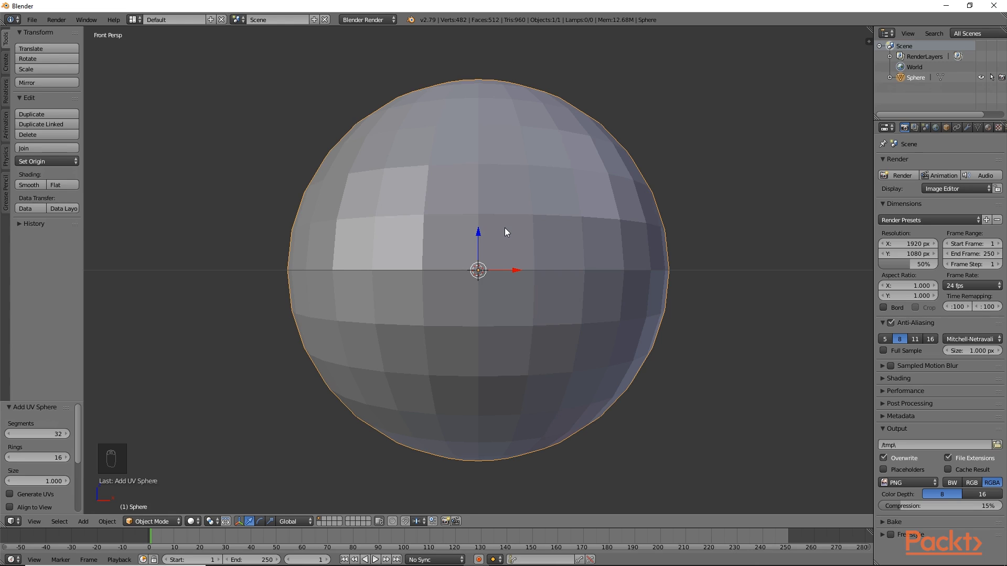
Step: Give the sphere a Subdivision Surface modifier with View and Render subdivisions both at 2
click(736, 177)
drag(874, 152, 707, 186)
click(800, 127)
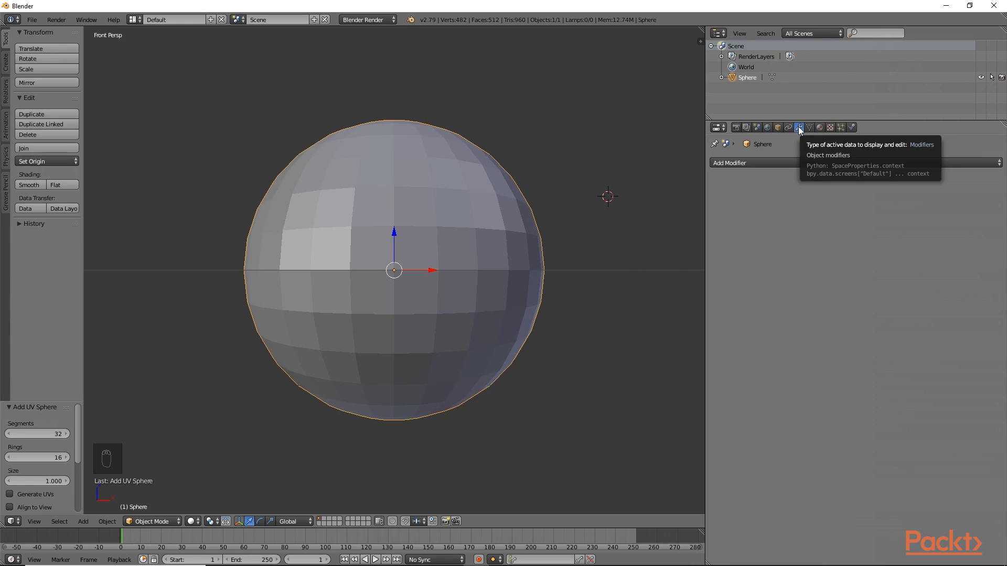
click(757, 163)
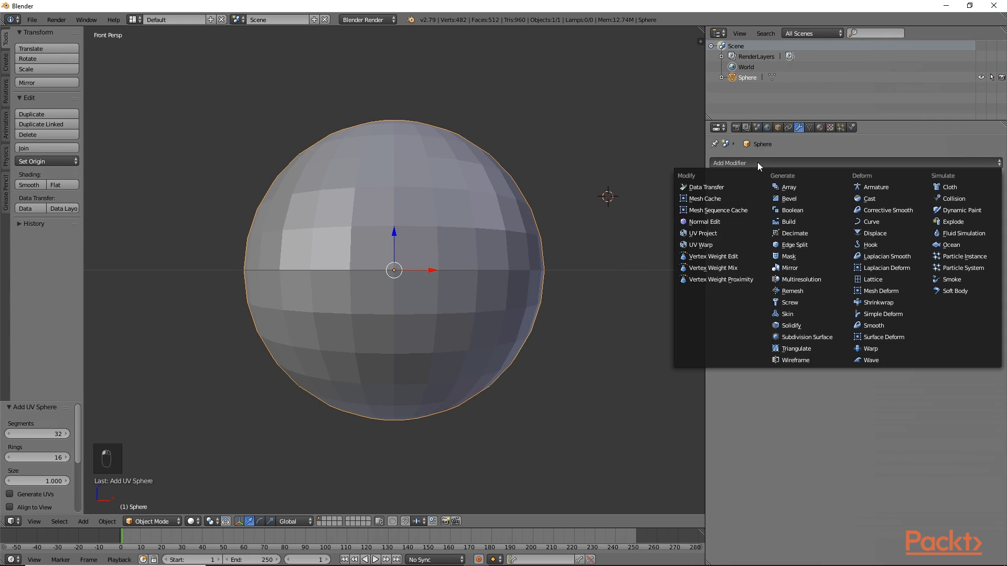
click(803, 338)
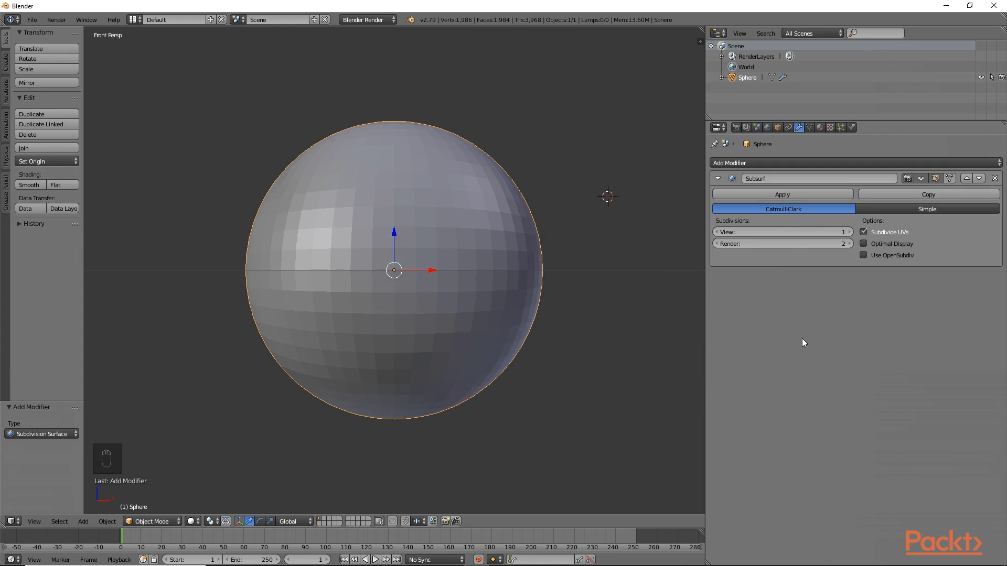
click(850, 233)
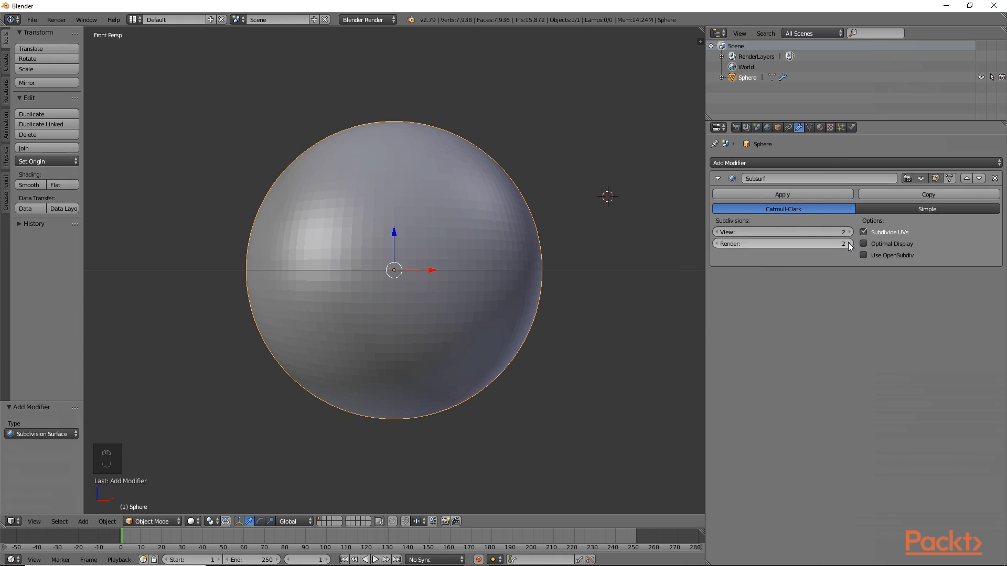
drag(706, 152, 773, 152)
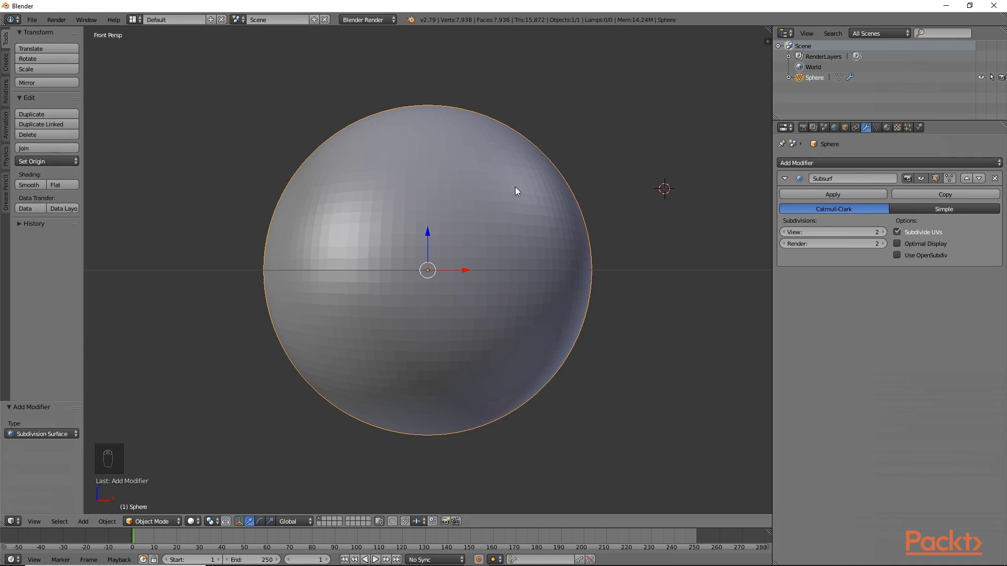
Step: In Edit Mode, select only the sphere's top pole vertex and view it from the front
key(Tab)
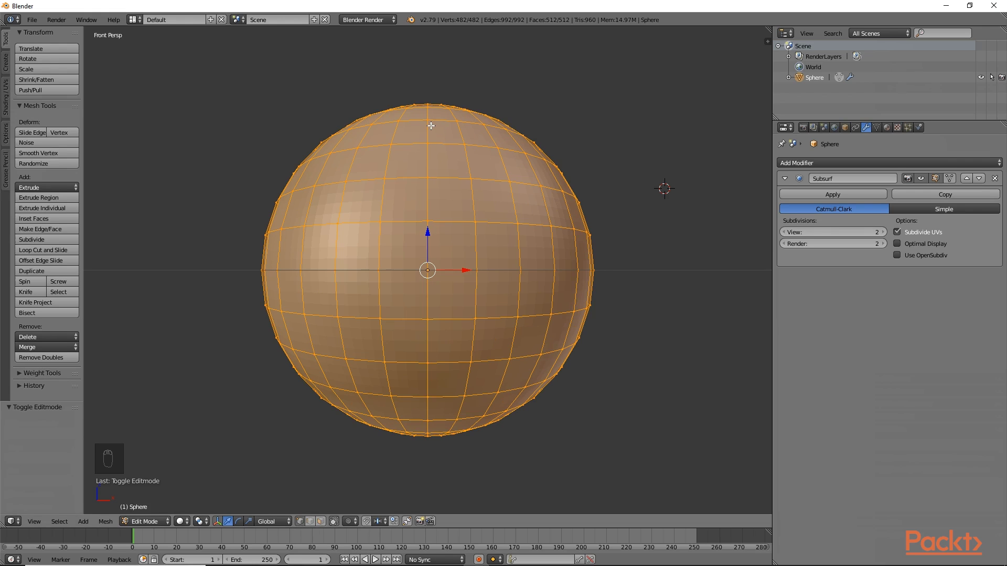
middle_drag(430, 126, 431, 206)
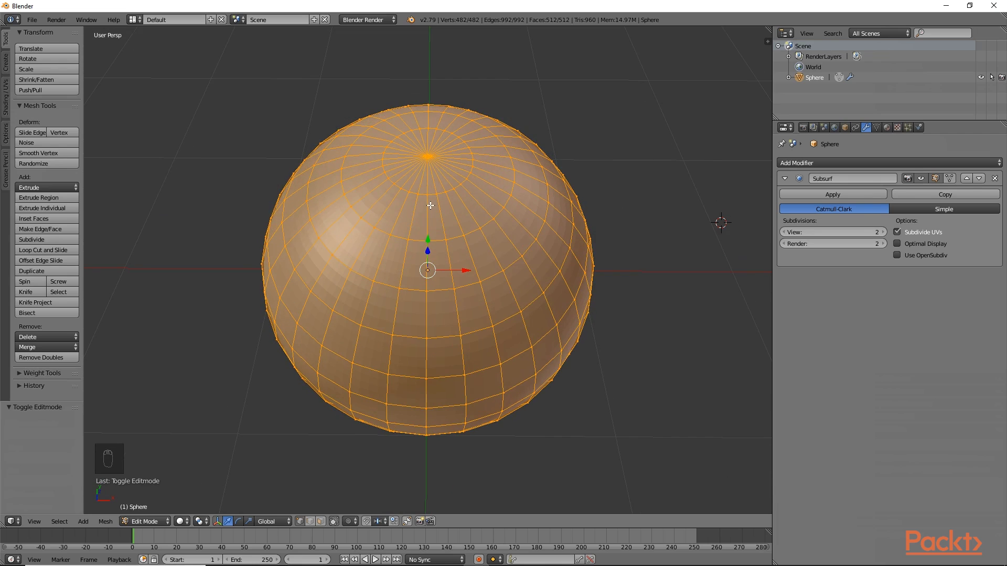
right_click(428, 156)
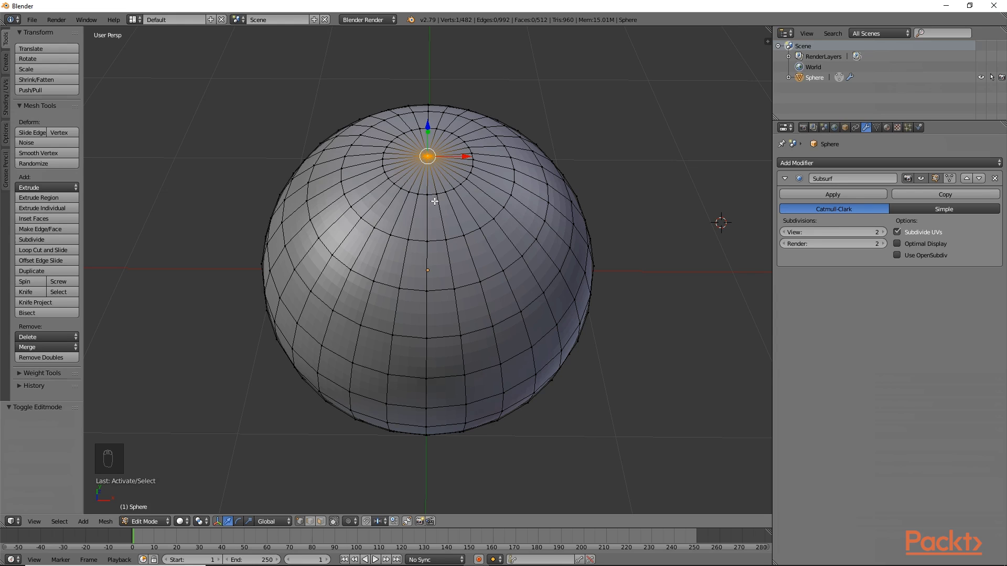
key(KP_1)
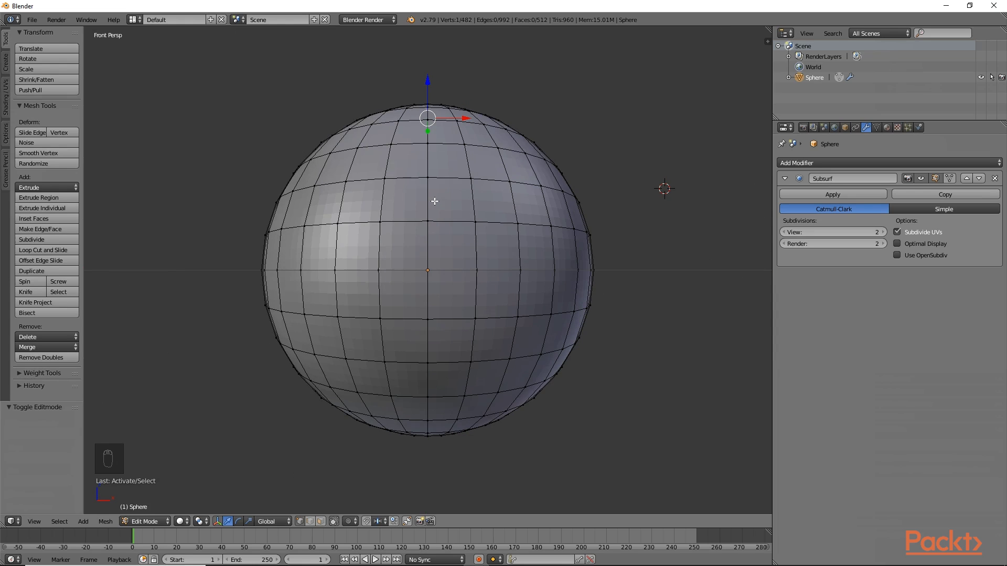
scroll(435, 202, down, 3)
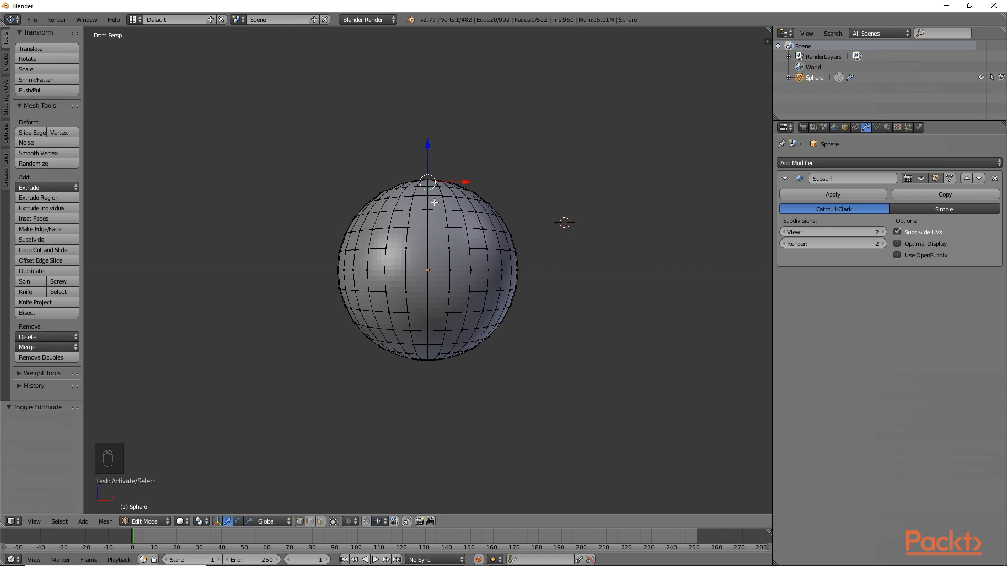
Step: Raise the top vertex 0.417 along Z with proportional editing at falloff size 1.21
key(o)
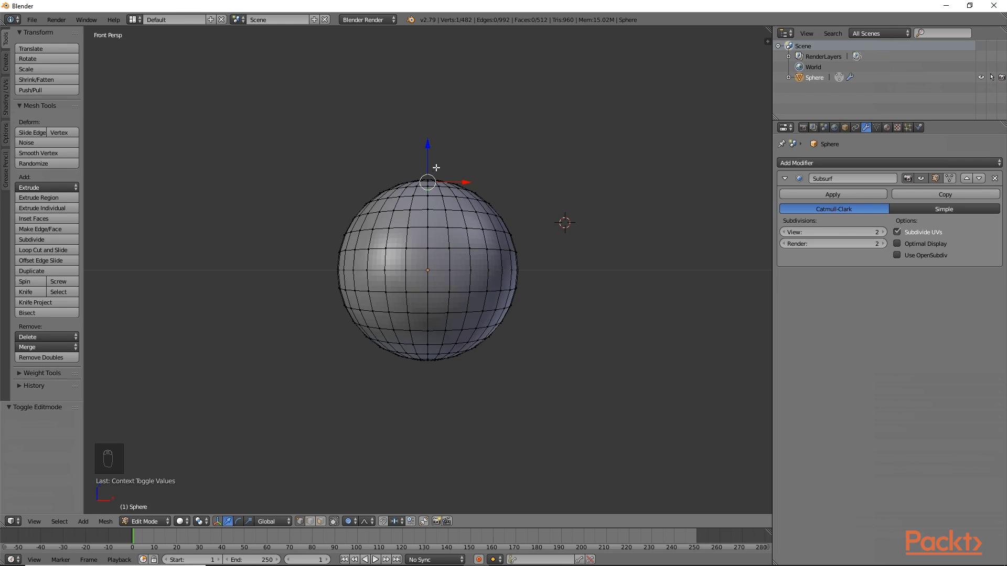
key(g)
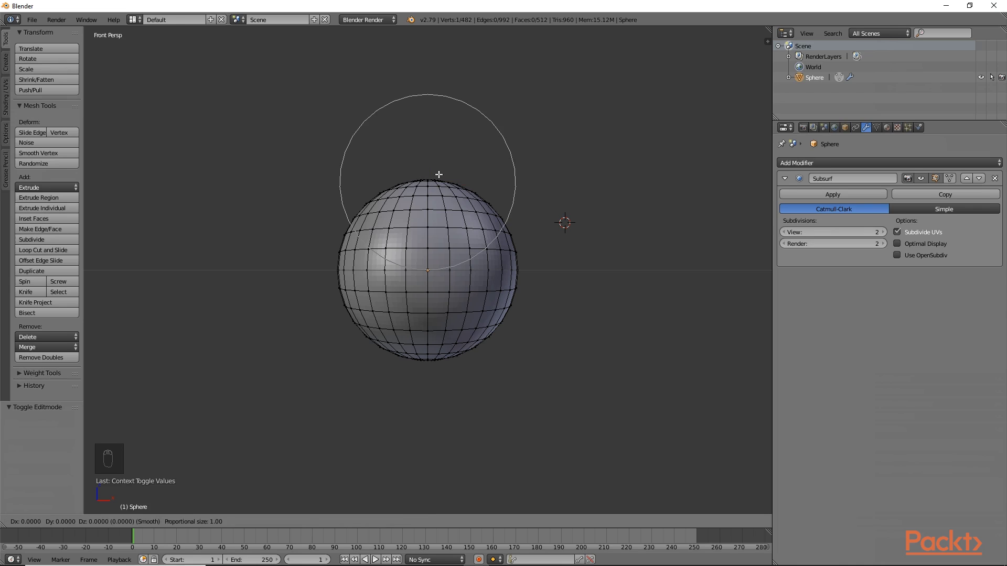
key(z)
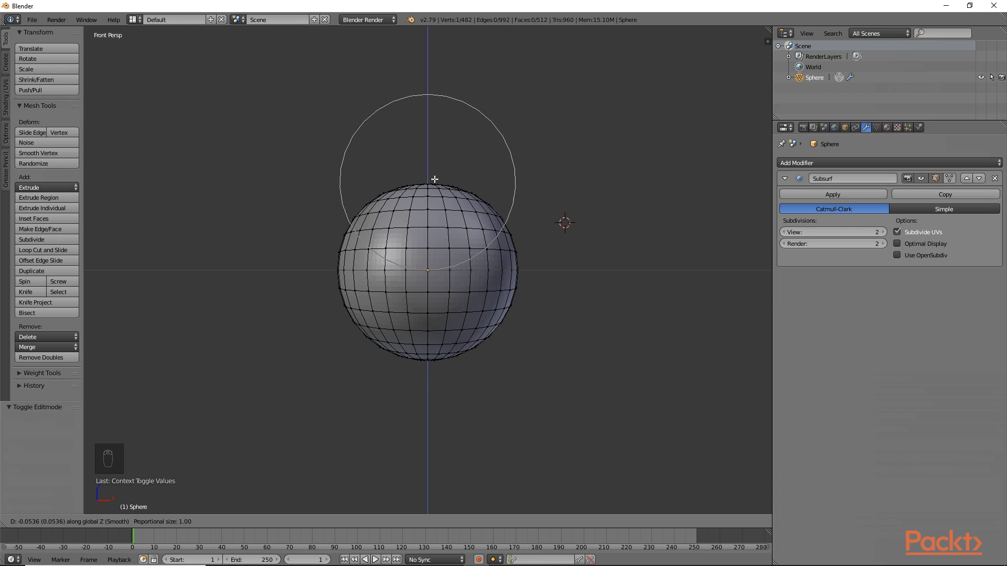
scroll(435, 178, down, 4)
scroll(435, 178, up, 6)
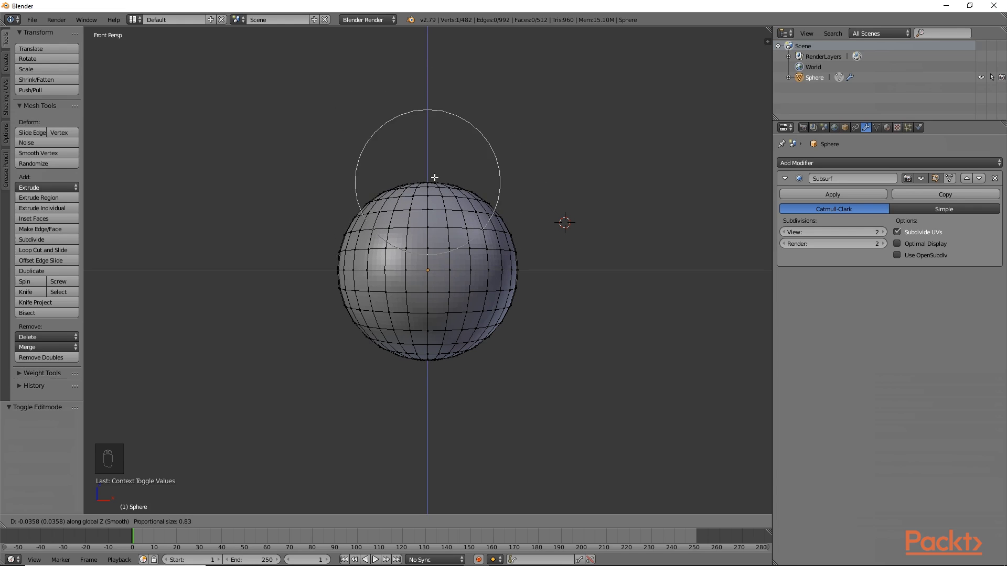
scroll(435, 178, down, 6)
scroll(434, 178, up, 5)
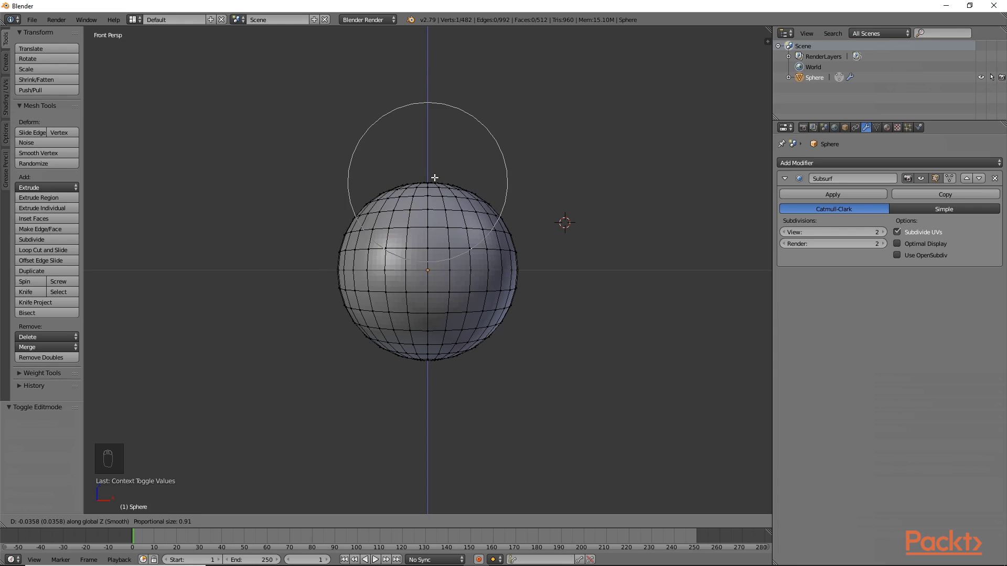
scroll(435, 178, down, 3)
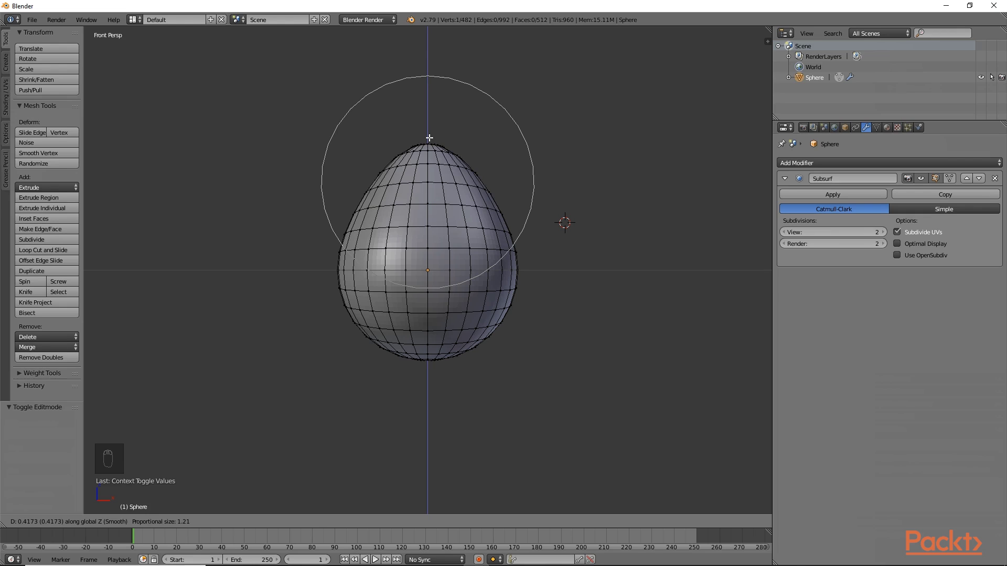
click(429, 138)
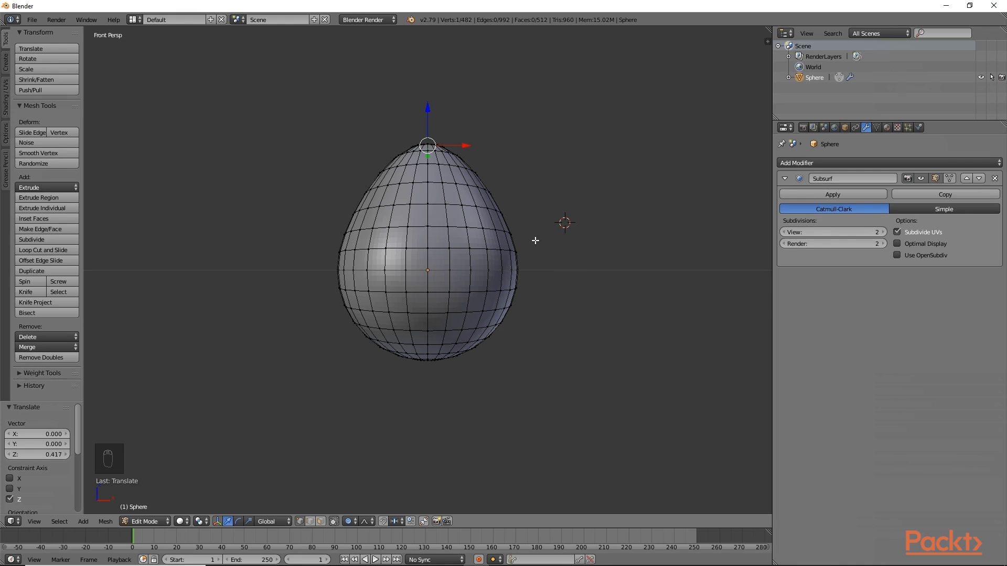
Step: Select all of the egg's faces, shade them smooth, and return to Object Mode
key(a)
key(a)
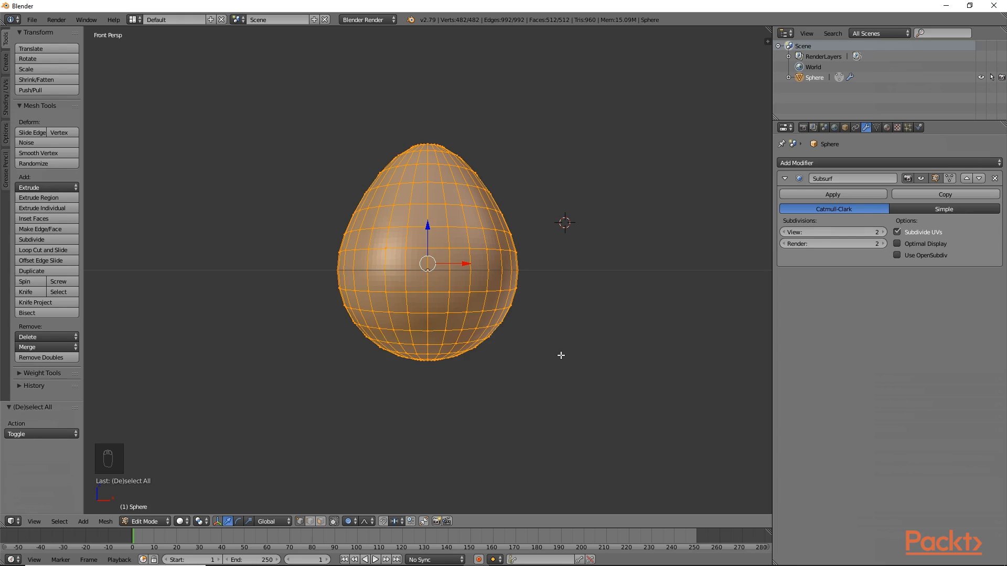
key(a)
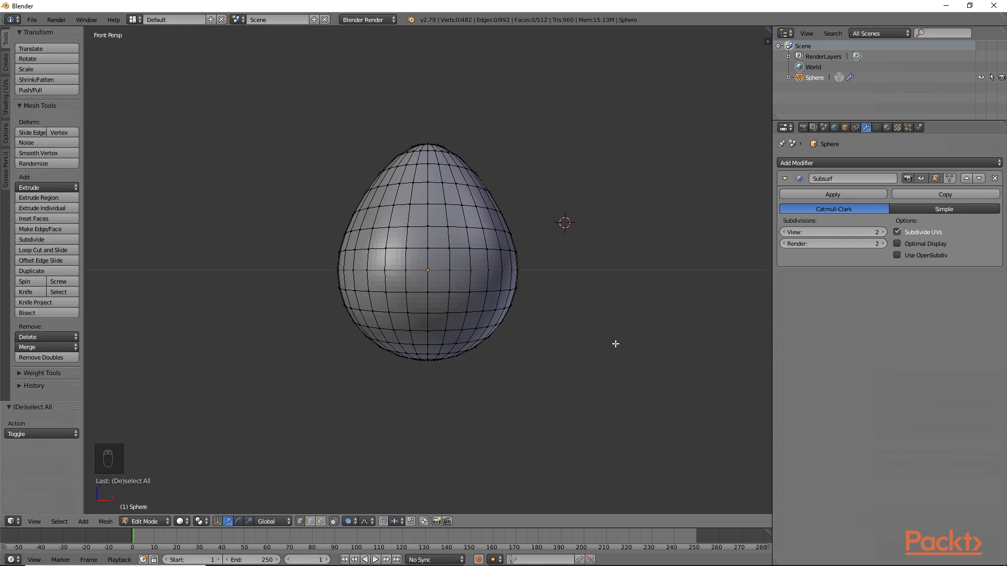
key(a)
key(a)
key(a)
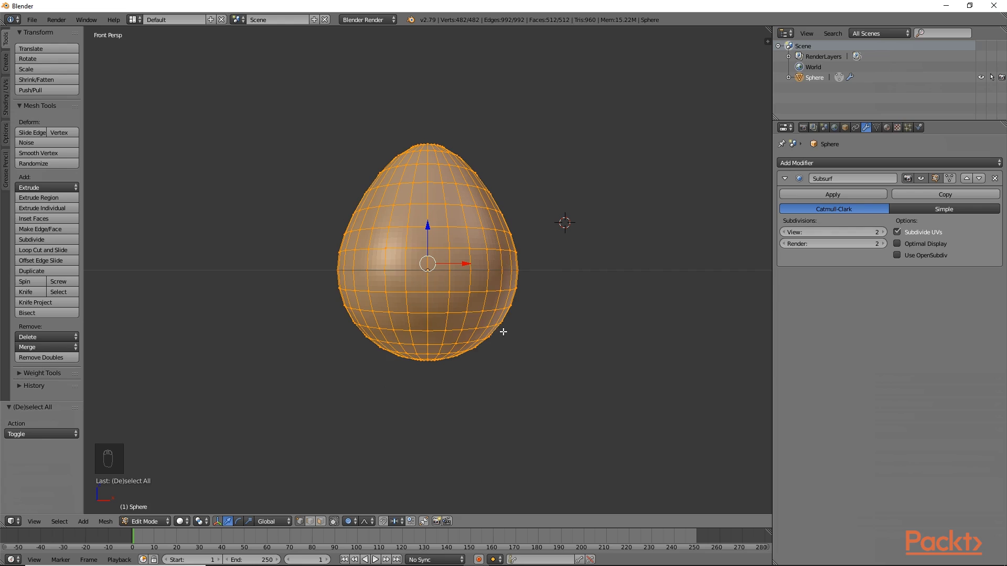
click(5, 109)
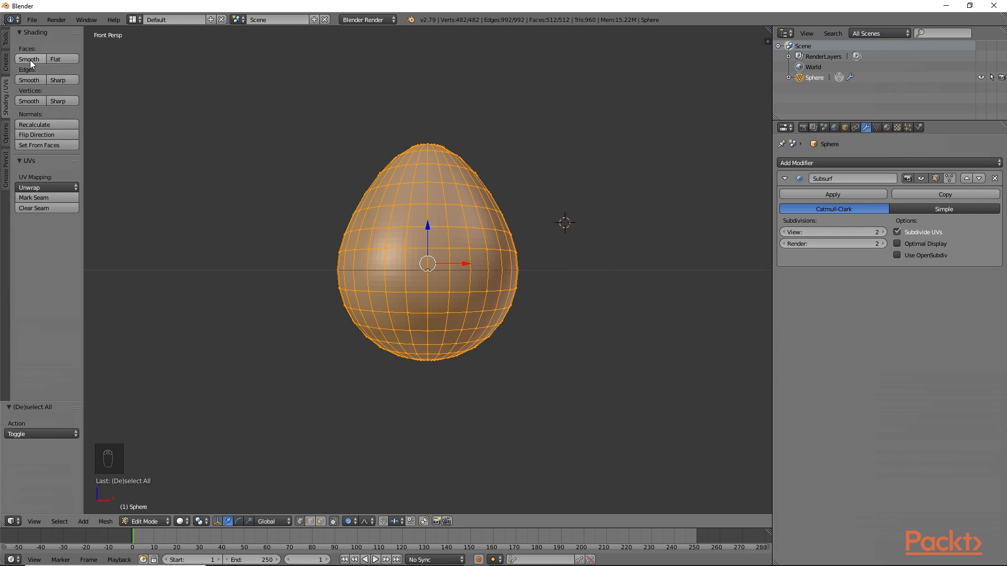
click(321, 522)
click(31, 59)
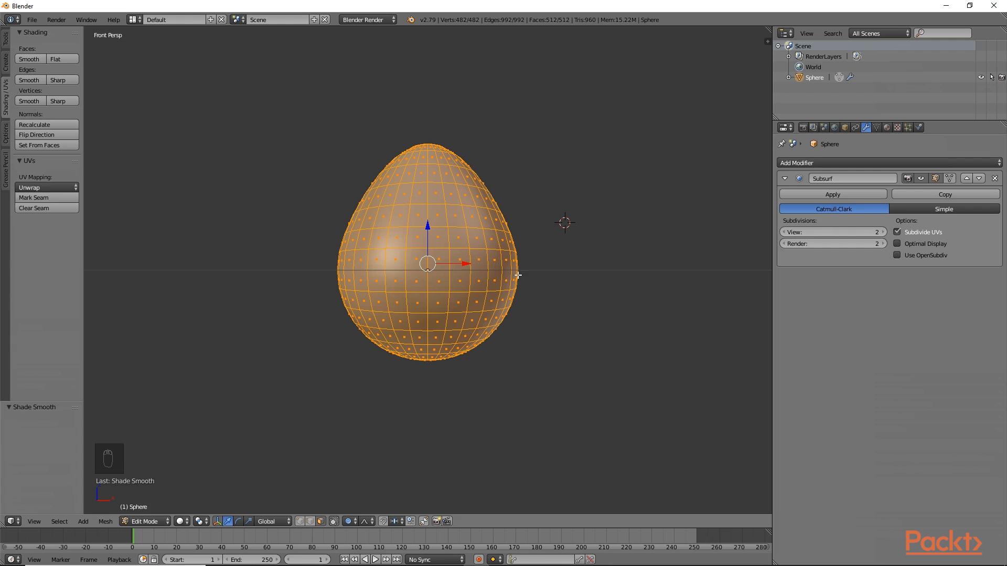
key(Tab)
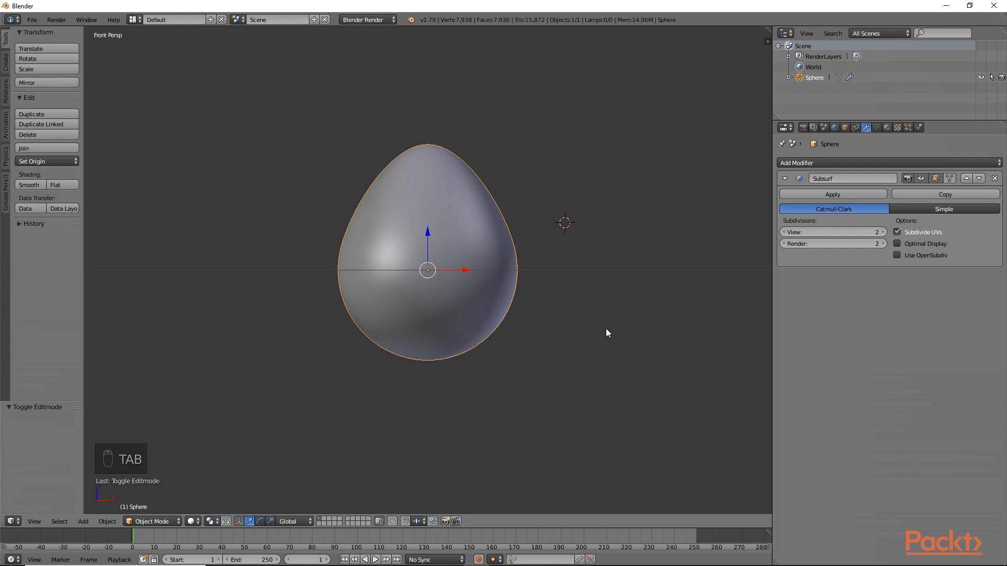